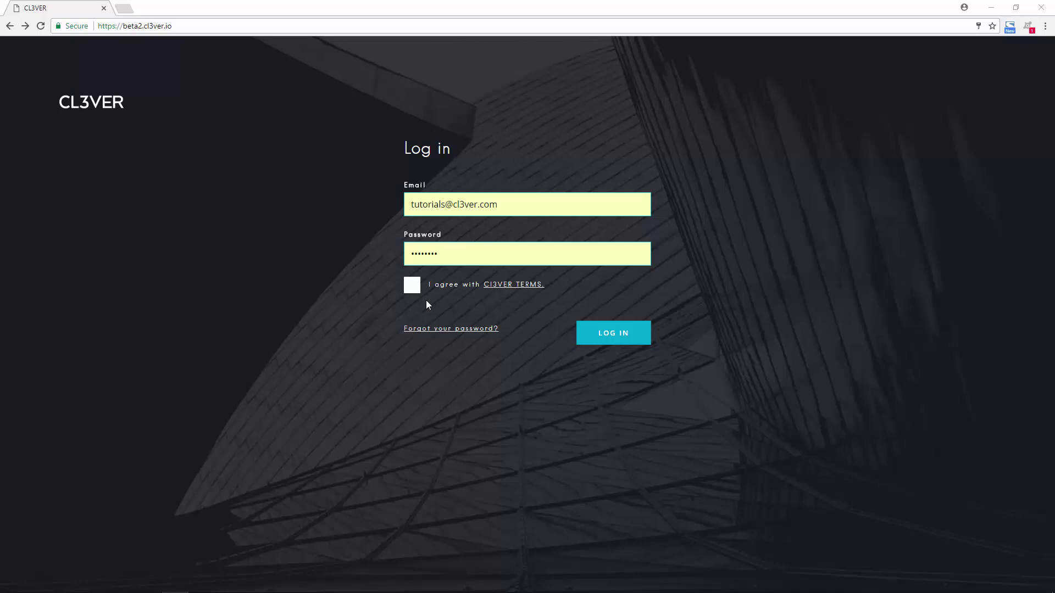
Log in after accepting the terms, then download CL3verForRevit.zip from the Revit Models section
{"action": "left_click", "coordinate": [412, 285]}
{"action": "left_click", "coordinate": [611, 334]}
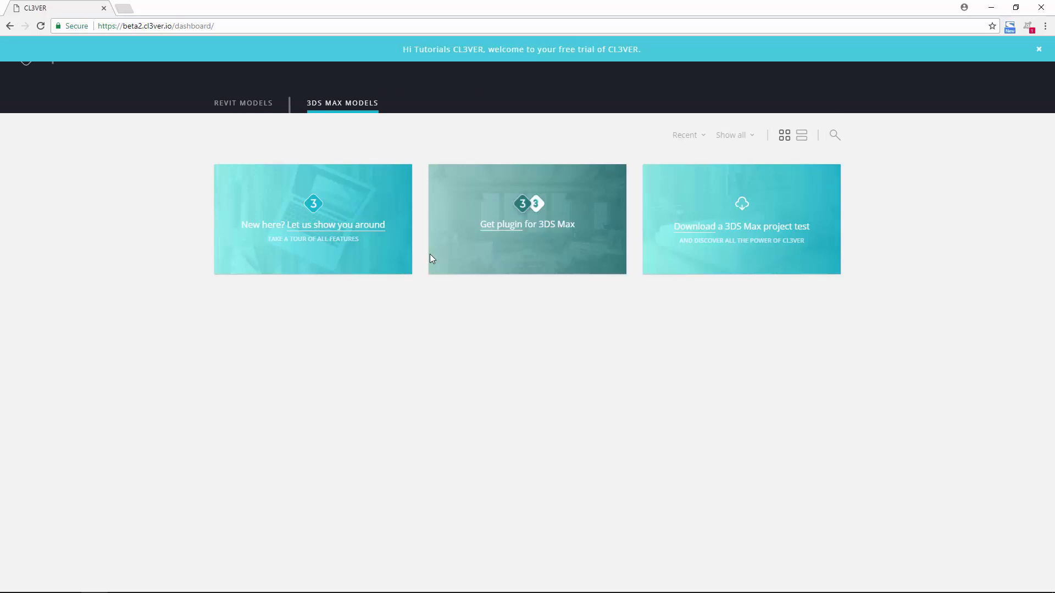
{"action": "left_click", "coordinate": [265, 104]}
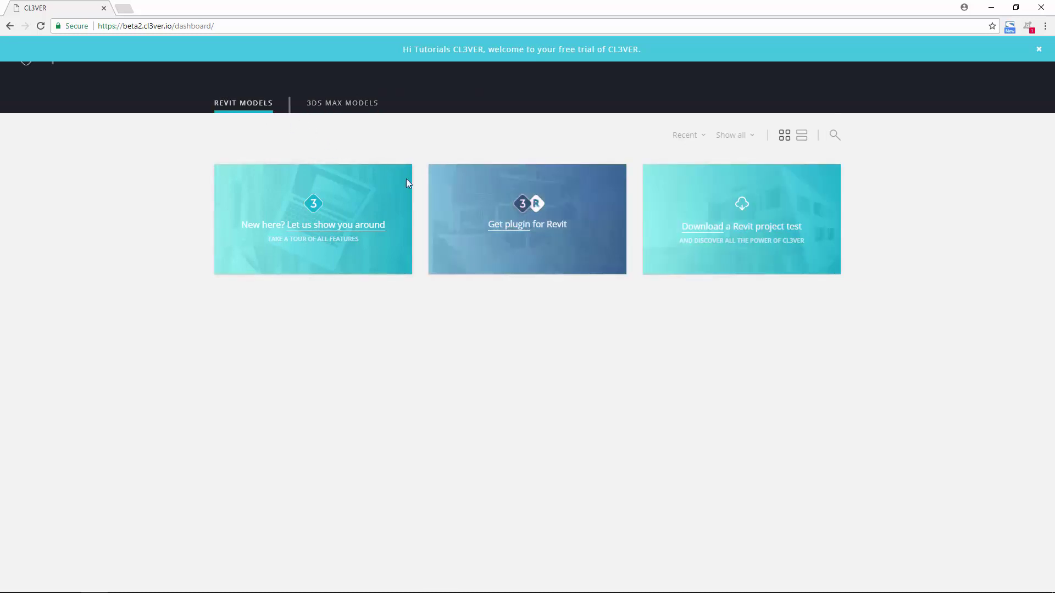
{"action": "left_click", "coordinate": [509, 230]}
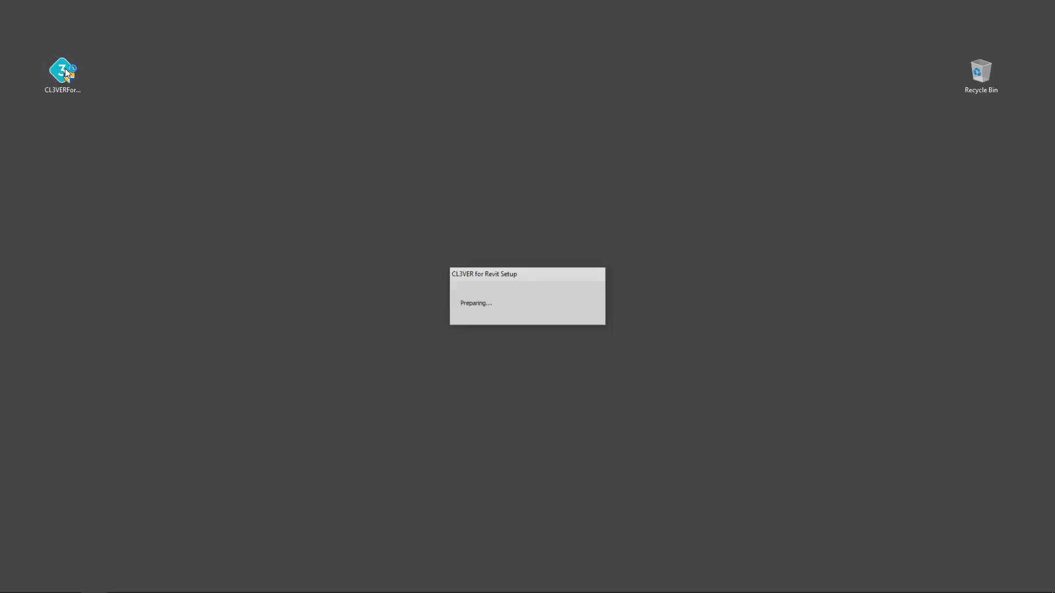
Accept the licence and install both CL3VER for Revit 2017 and CL3VER Viewer
{"action": "left_click", "coordinate": [600, 424]}
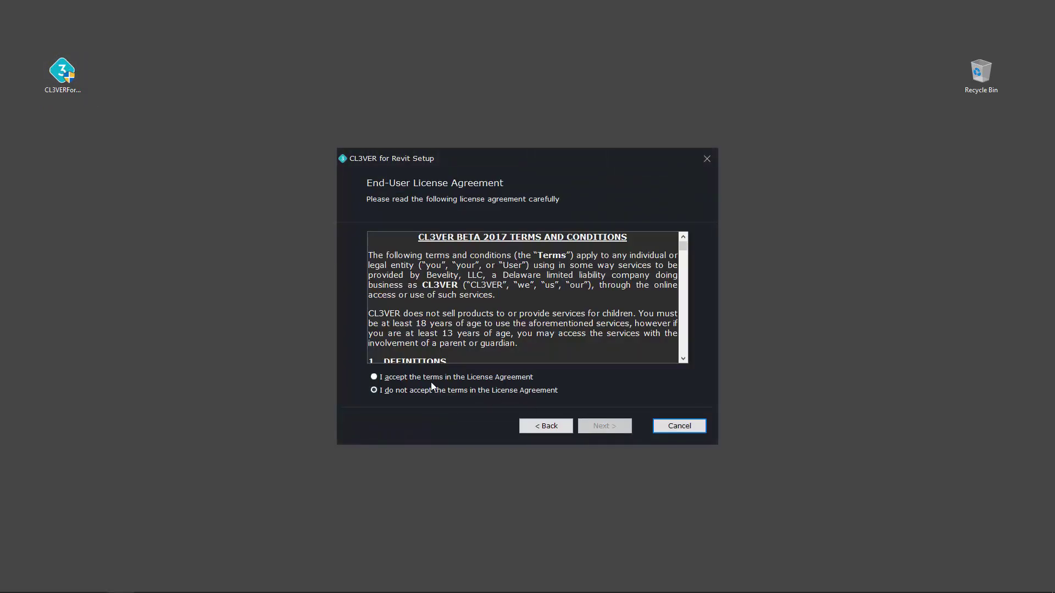
{"action": "left_click", "coordinate": [374, 377]}
{"action": "left_click", "coordinate": [606, 429]}
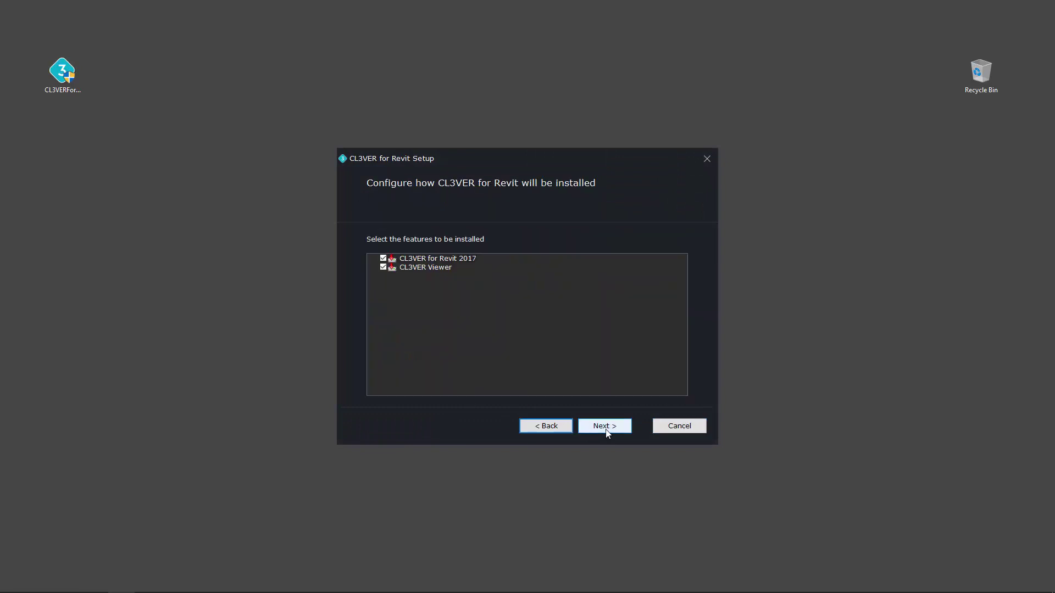
{"action": "left_click", "coordinate": [606, 429]}
{"action": "left_click", "coordinate": [606, 431]}
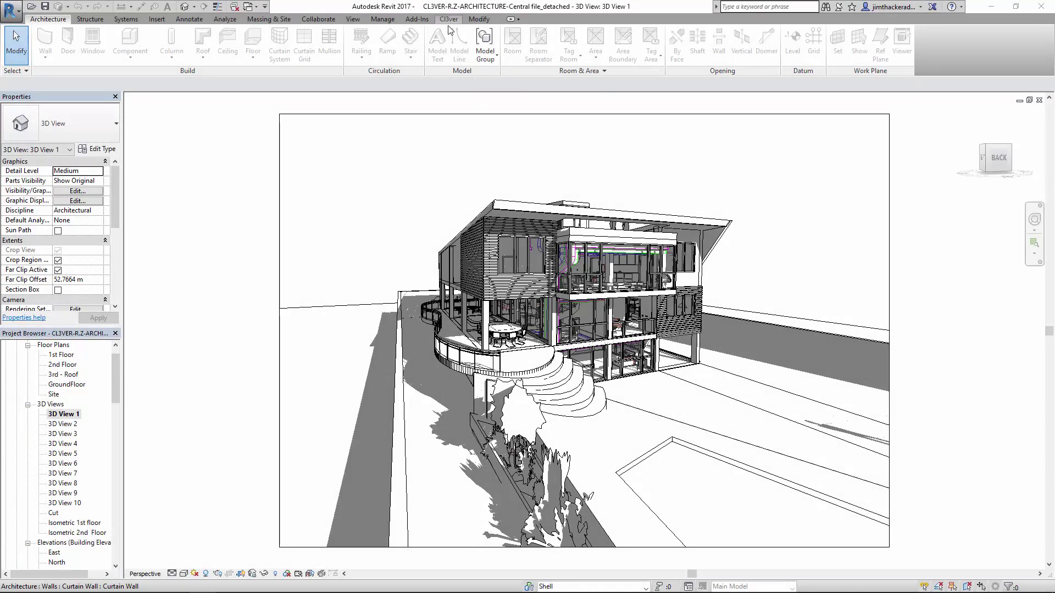
Look through 3D View 2 and the 1st Floor plan, ending on the East elevation
{"action": "double_click", "coordinate": [71, 424]}
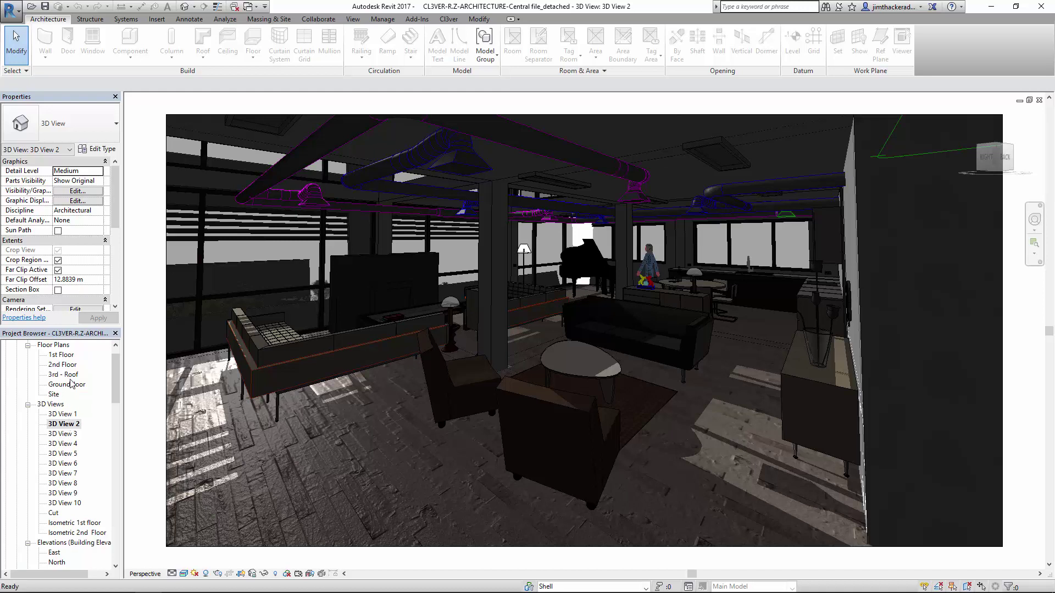
{"action": "double_click", "coordinate": [71, 357]}
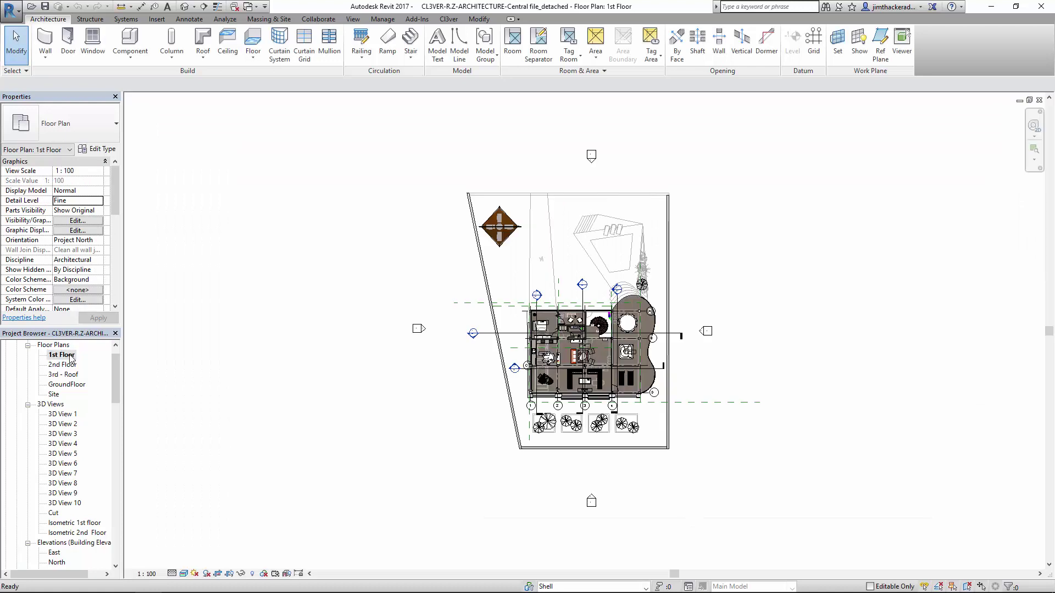
{"action": "double_click", "coordinate": [56, 553]}
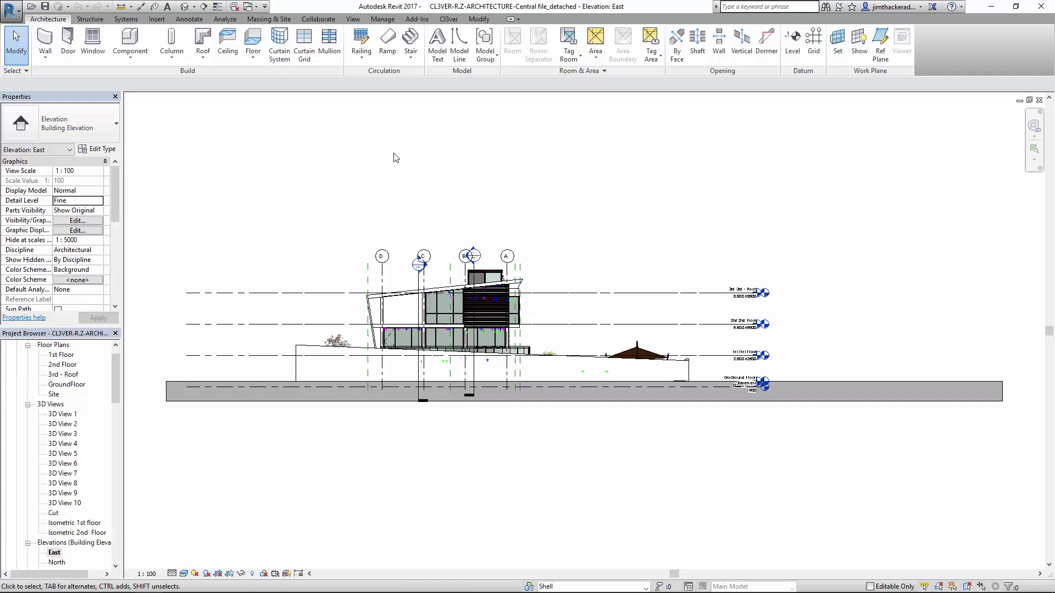
Launch the Complete upload of the project from the Cl3ver ribbon
{"action": "left_click", "coordinate": [448, 19]}
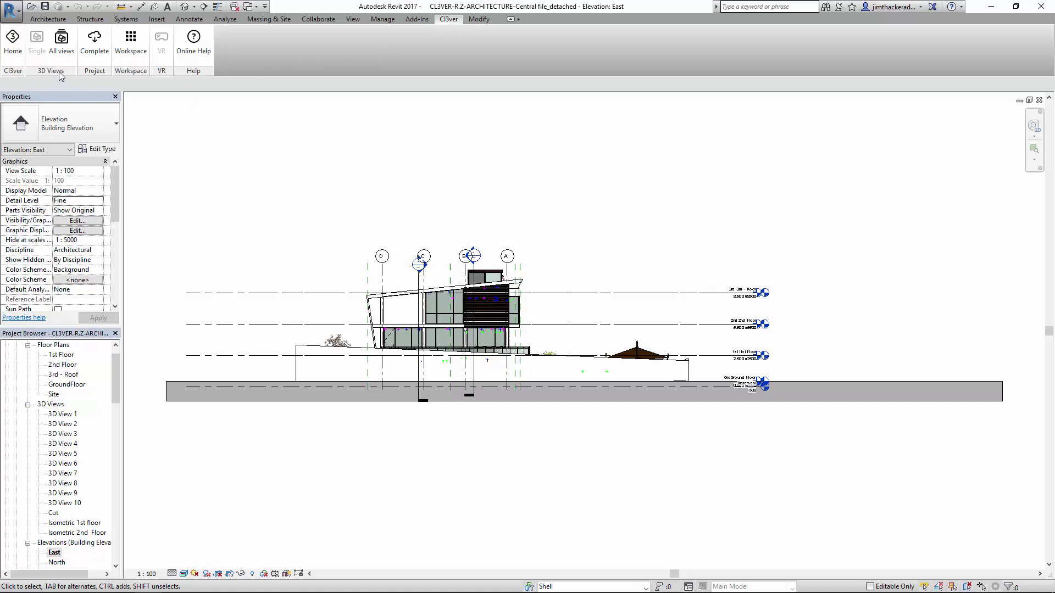
{"action": "left_click", "coordinate": [96, 57]}
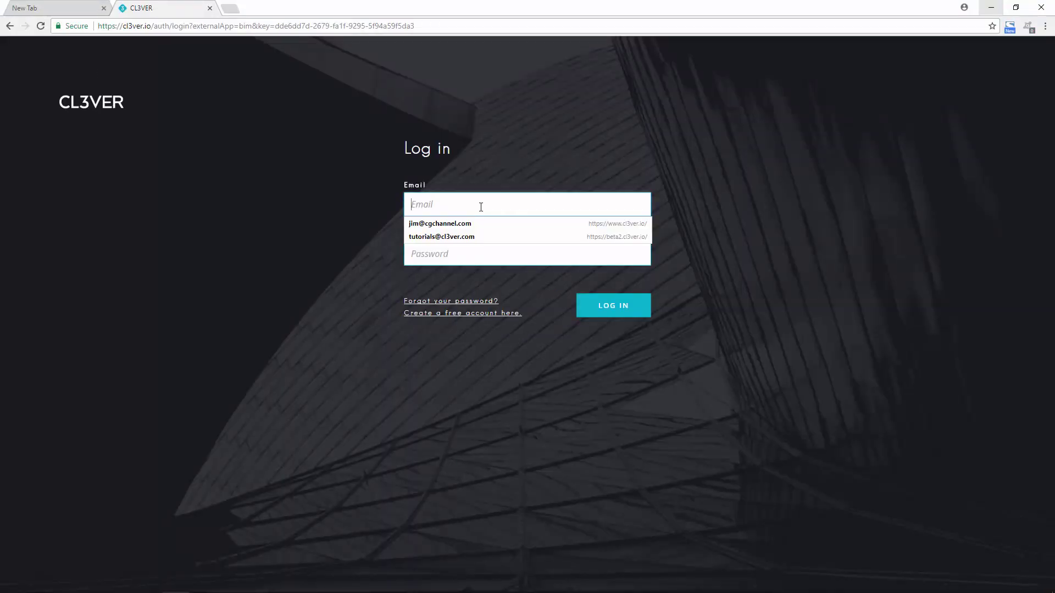
Log in with the saved account and authorise the plugin to upload models
{"action": "left_click", "coordinate": [470, 223]}
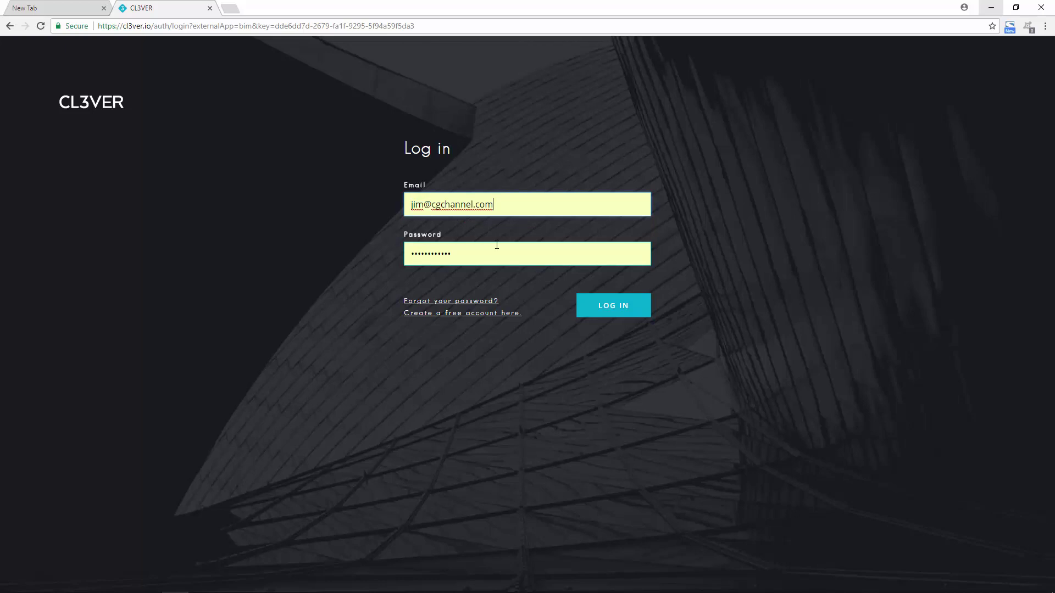
{"action": "left_click", "coordinate": [587, 311]}
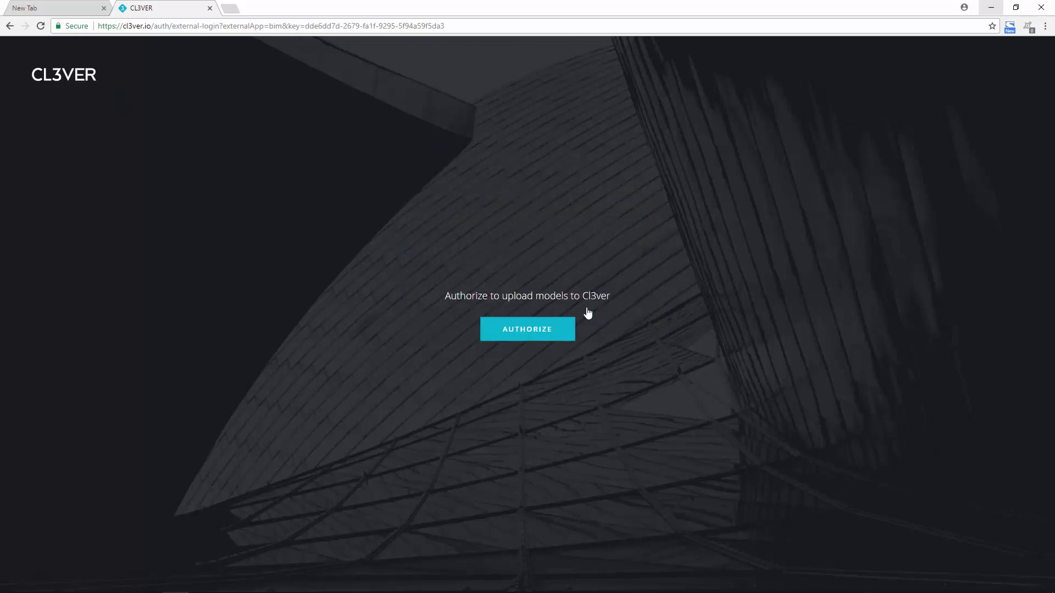
{"action": "left_click", "coordinate": [550, 333]}
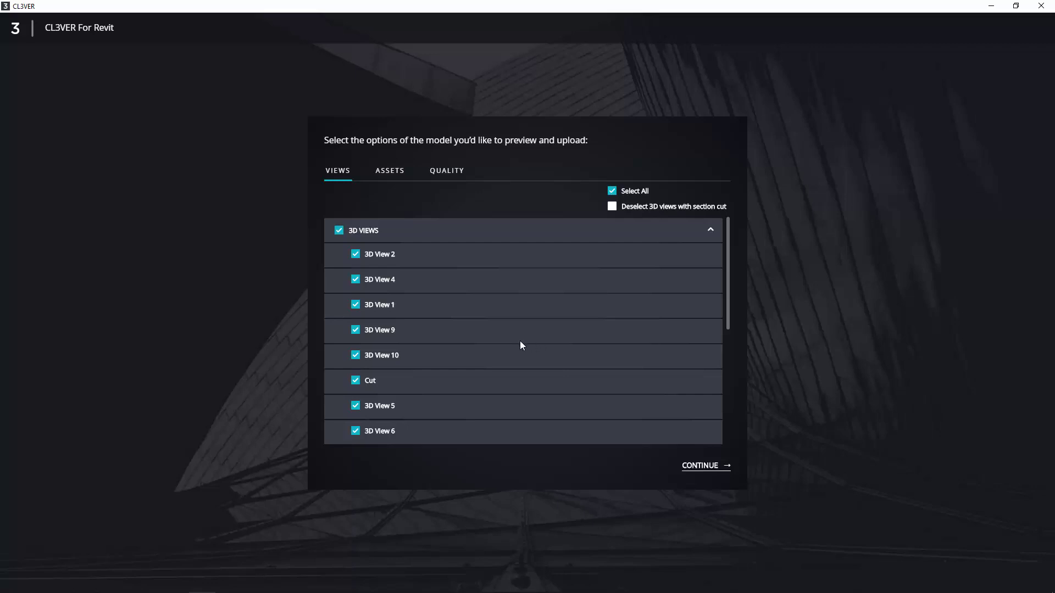
Keep every 3D view, including 3D View 2, selected and export the model
{"action": "left_click", "coordinate": [355, 254]}
{"action": "left_click", "coordinate": [355, 254]}
{"action": "left_click", "coordinate": [688, 467]}
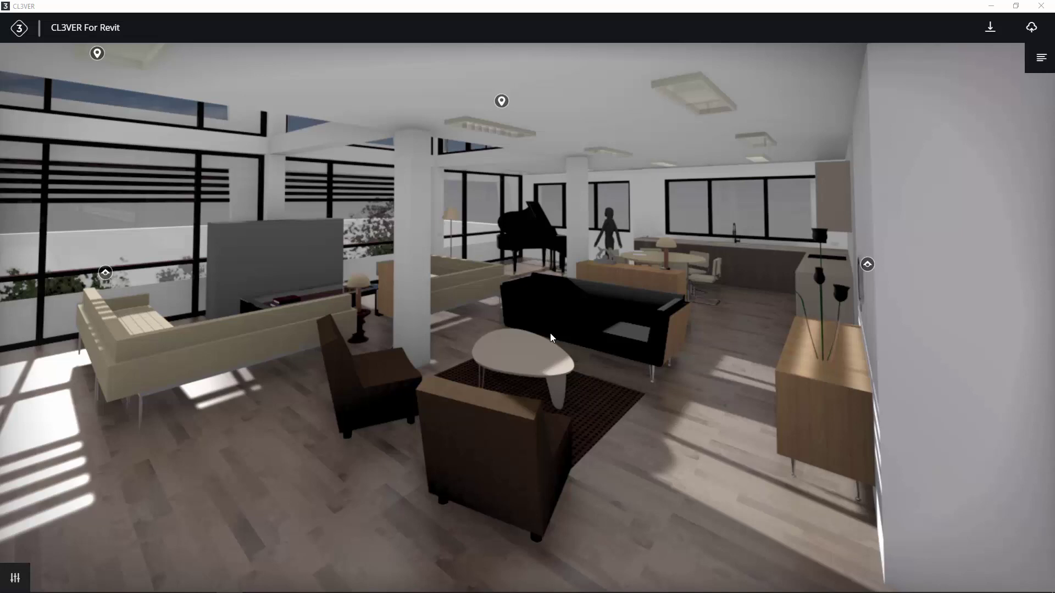
{"action": "left_click_drag", "start_coordinate": [529, 288], "coordinate": [536, 285]}
{"action": "left_click", "coordinate": [536, 285]}
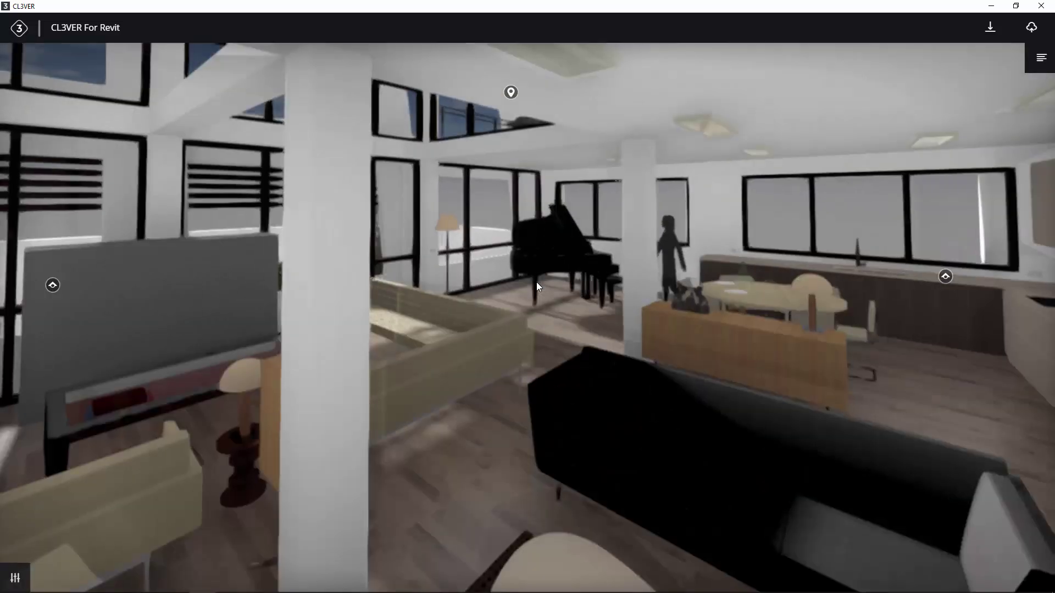
{"action": "scroll", "coordinate": [536, 282], "scroll_direction": "down", "scroll_amount": 5}
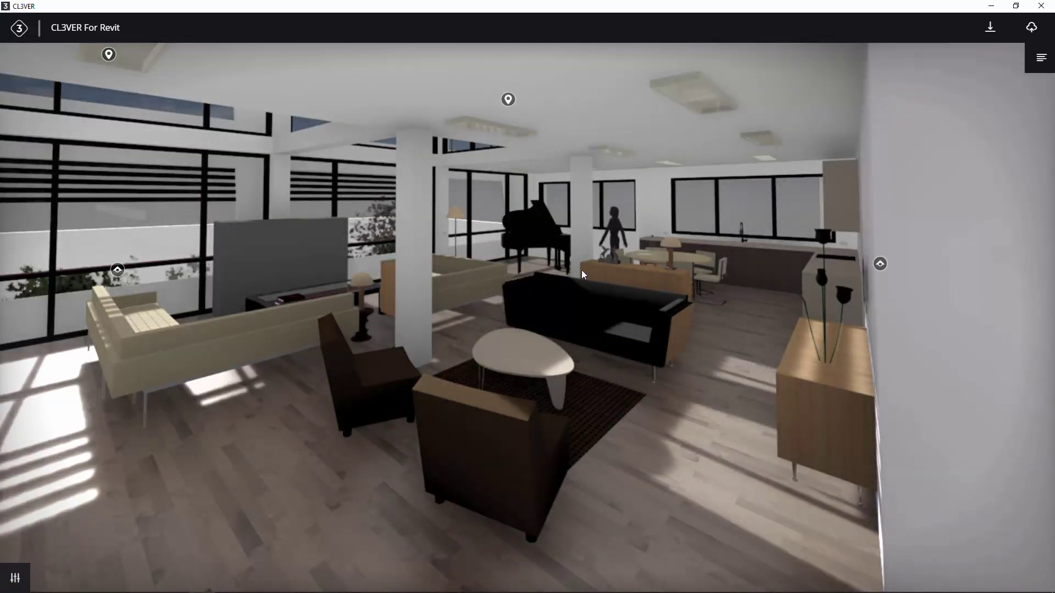
Jump the preview to 3D View 4, then to its interior, aerial and side viewpoints
{"action": "left_click", "coordinate": [1040, 58]}
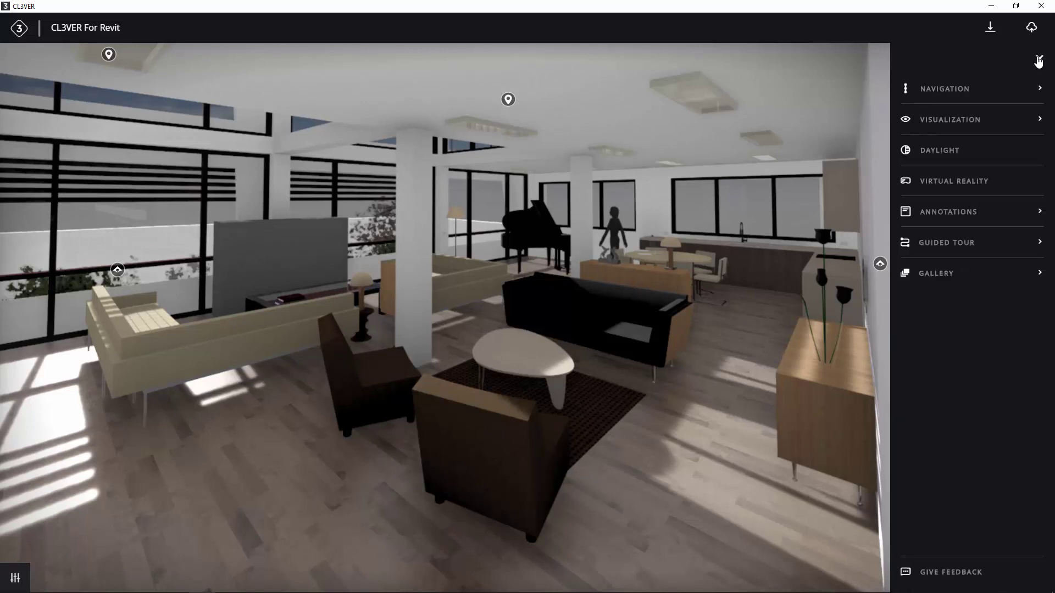
{"action": "left_click", "coordinate": [953, 90]}
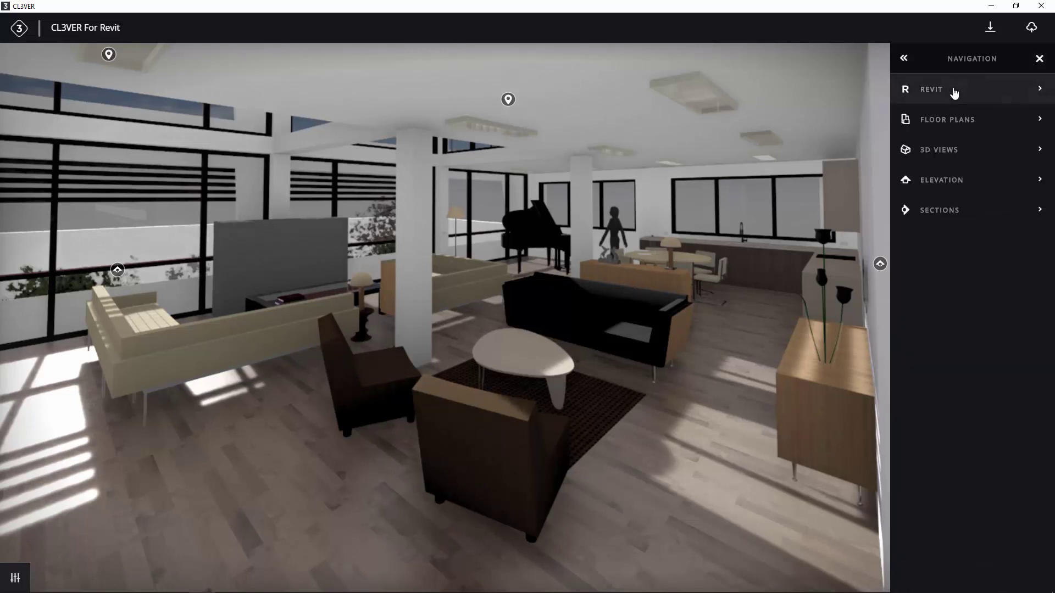
{"action": "left_click", "coordinate": [937, 152]}
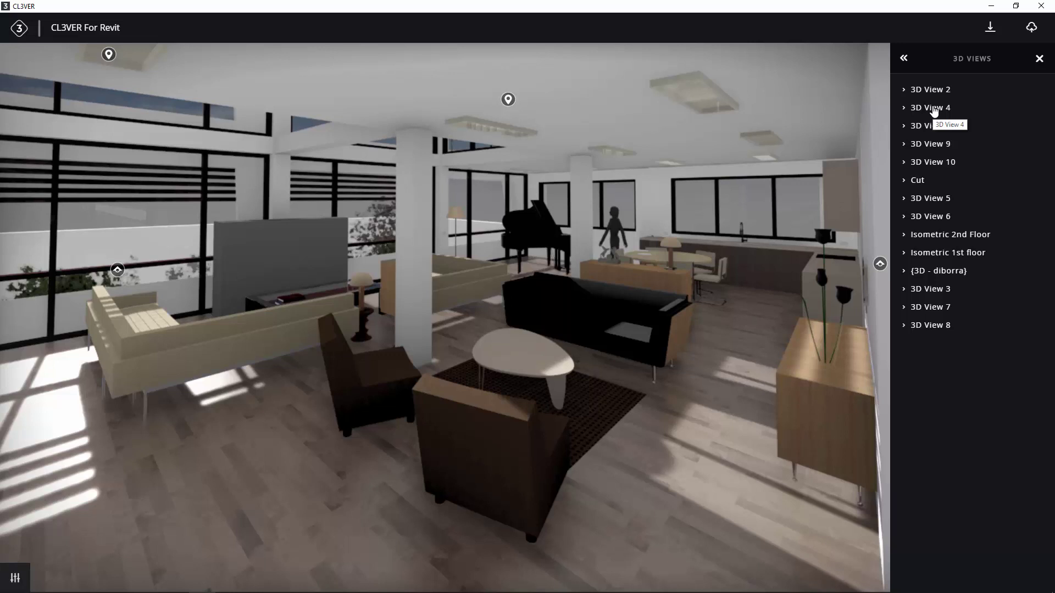
{"action": "left_click", "coordinate": [933, 110]}
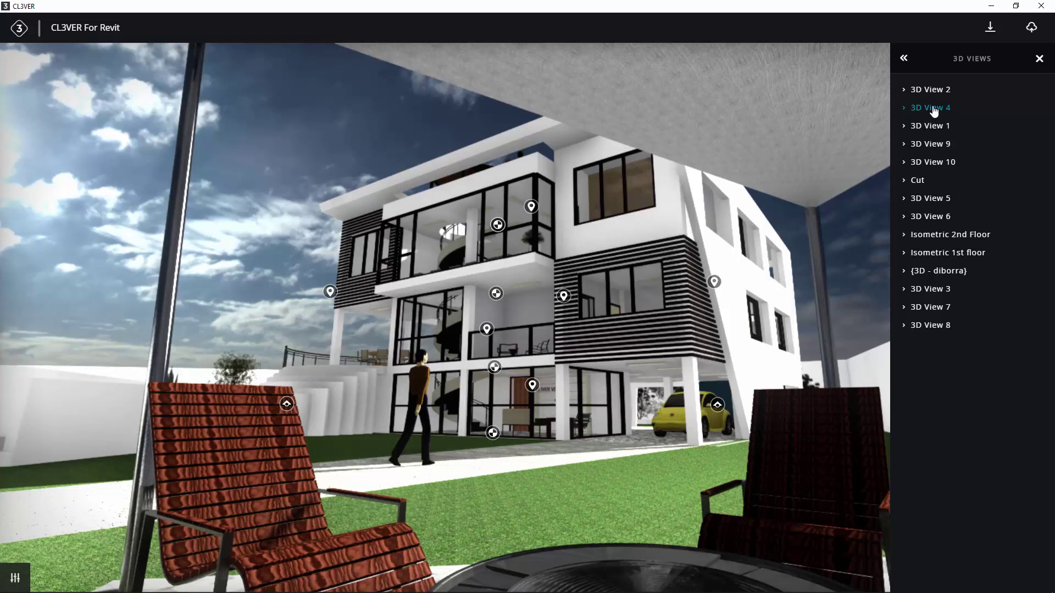
{"action": "left_click", "coordinate": [531, 207]}
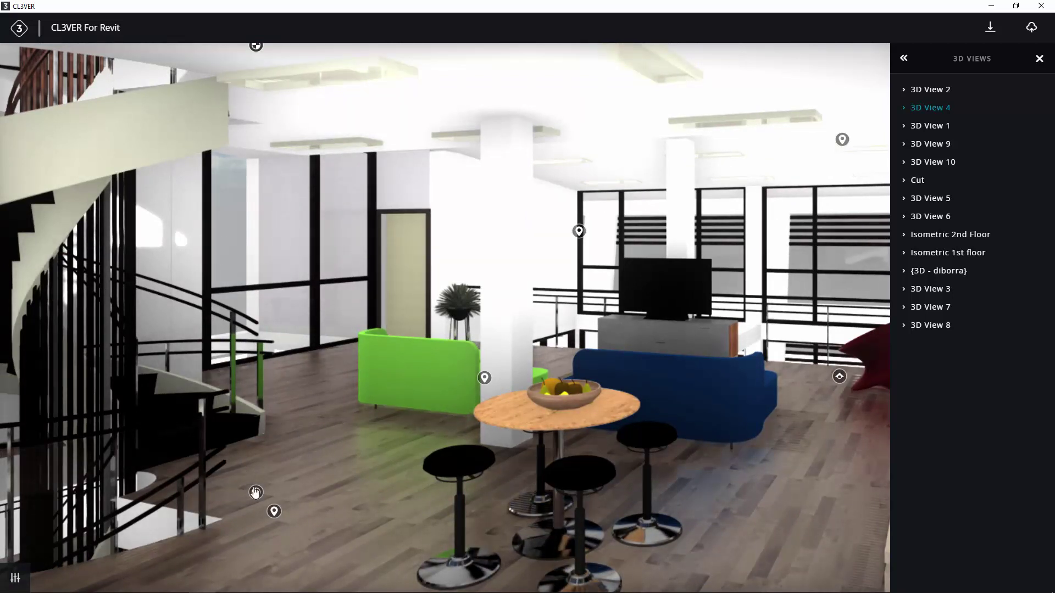
{"action": "left_click", "coordinate": [255, 492]}
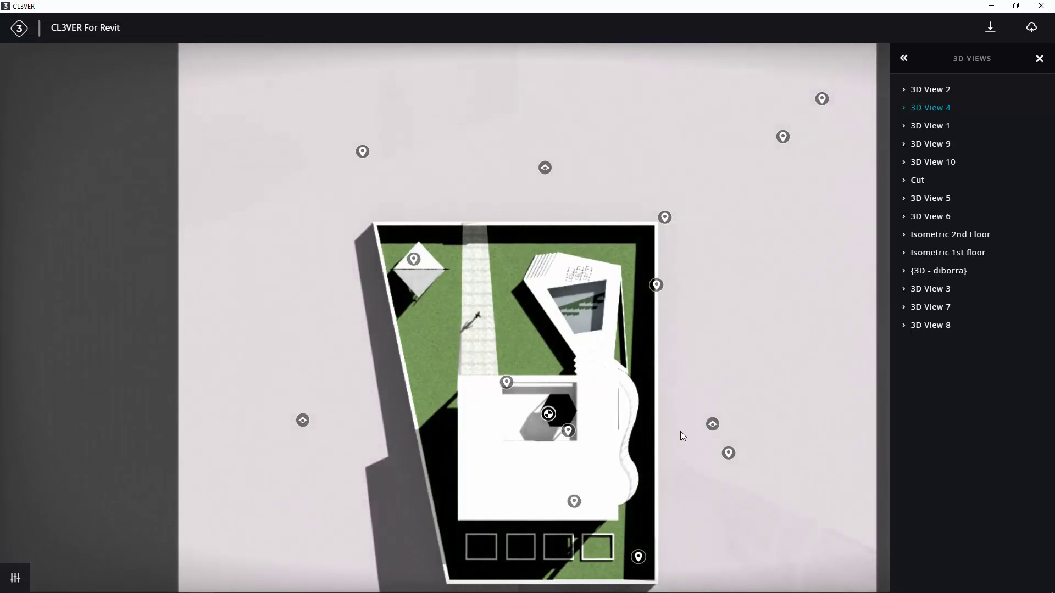
{"action": "left_click", "coordinate": [711, 426]}
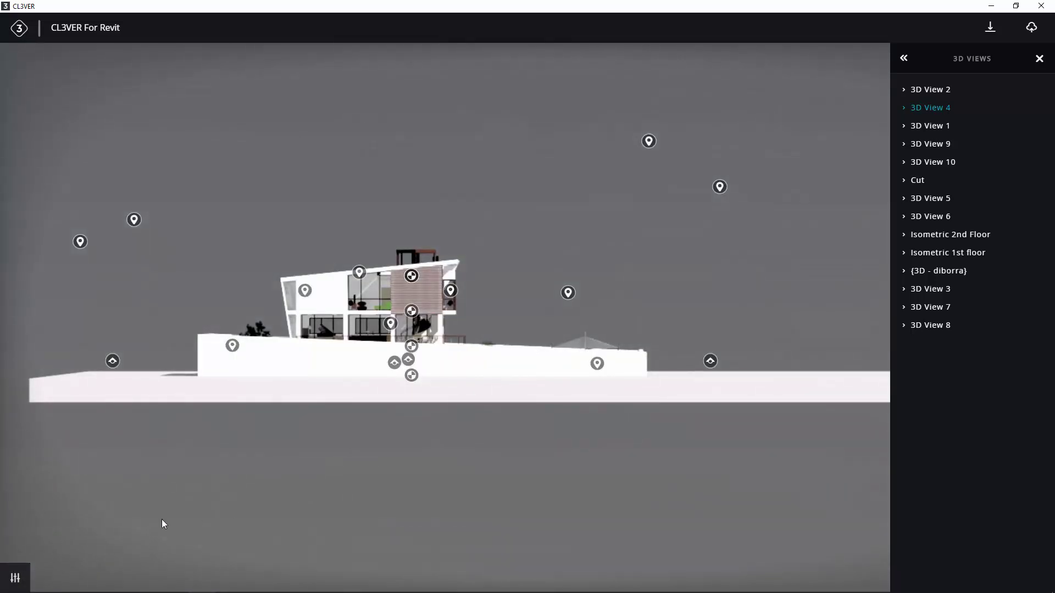
{"action": "left_click", "coordinate": [15, 579]}
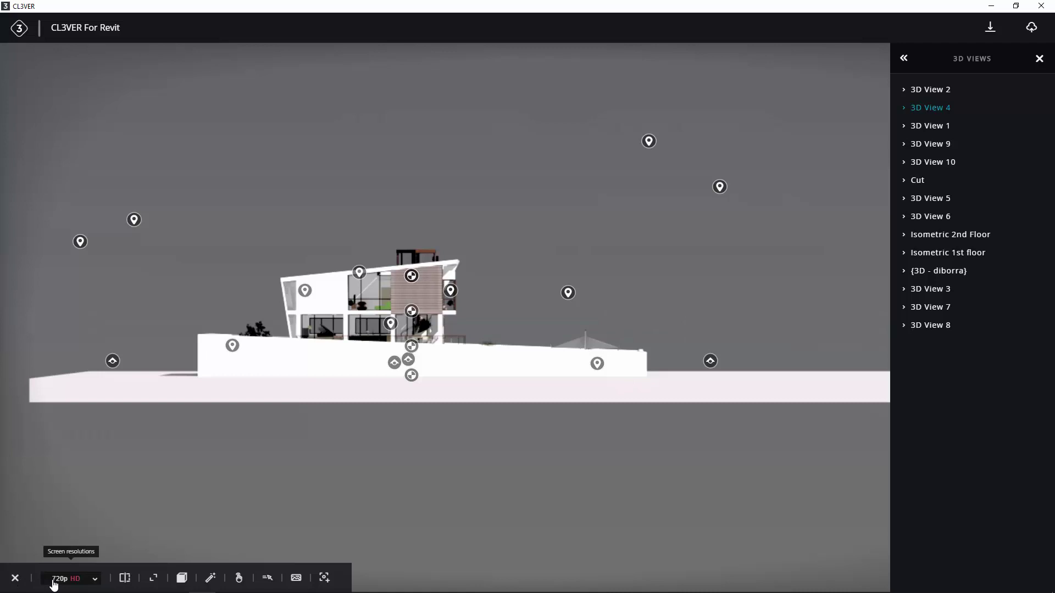
{"action": "left_click", "coordinate": [93, 582]}
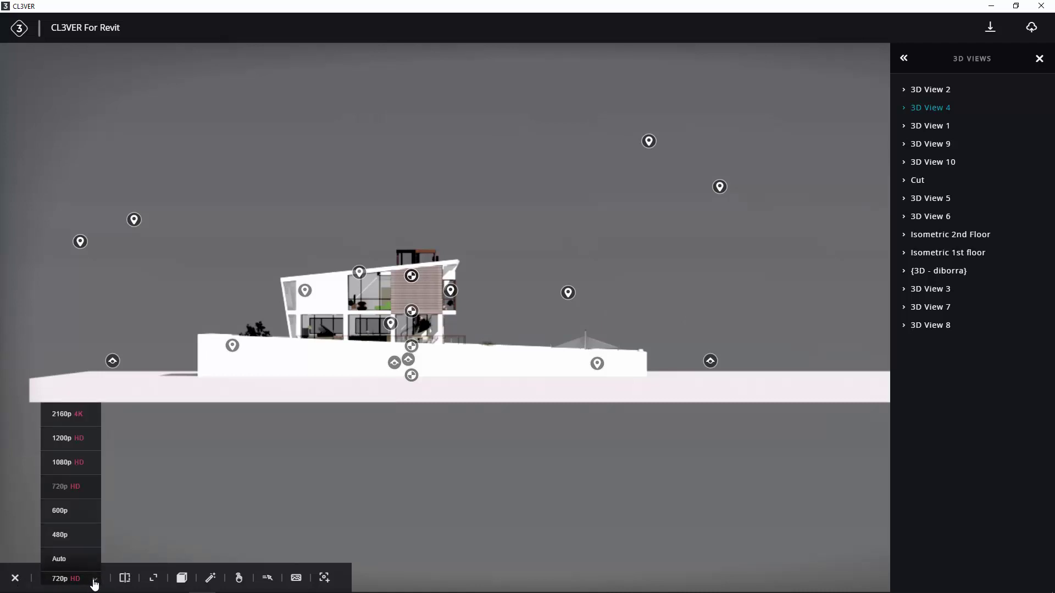
{"action": "left_click", "coordinate": [94, 582]}
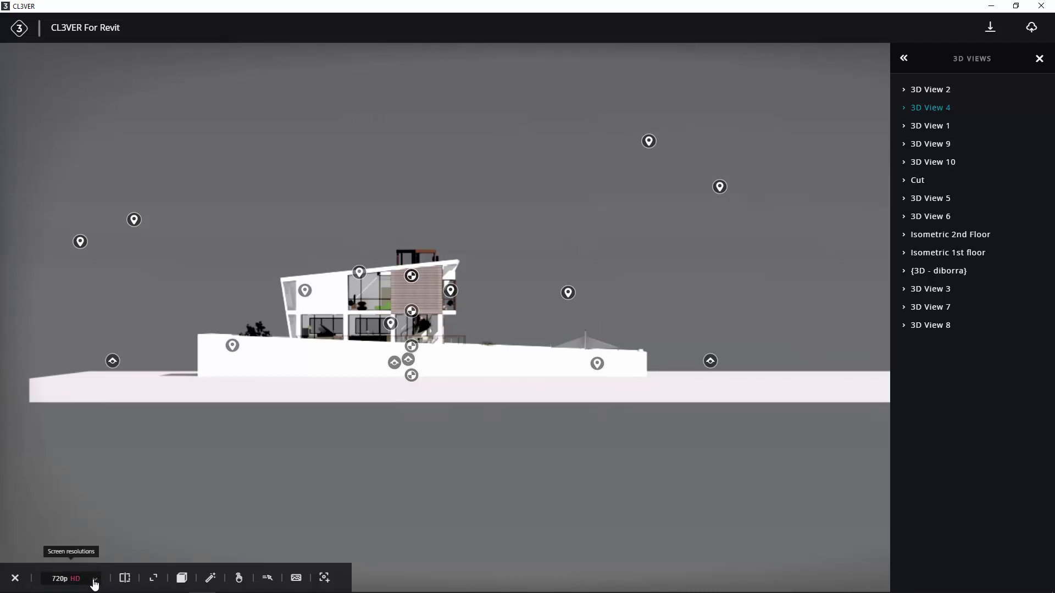
{"action": "left_click", "coordinate": [182, 579]}
{"action": "left_click", "coordinate": [182, 579]}
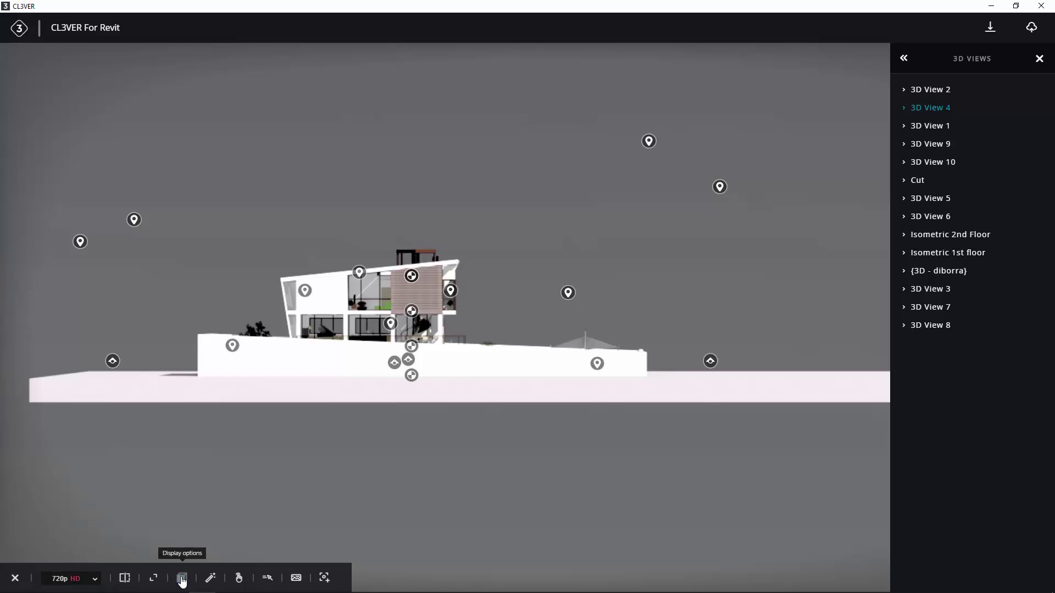
{"action": "left_click", "coordinate": [210, 579]}
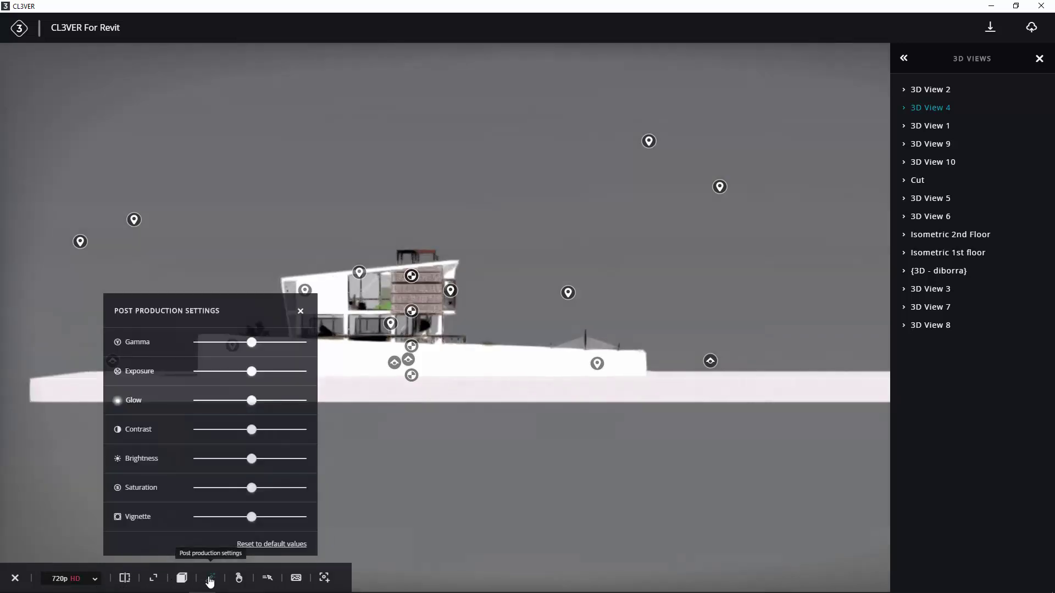
{"action": "left_click", "coordinate": [211, 580]}
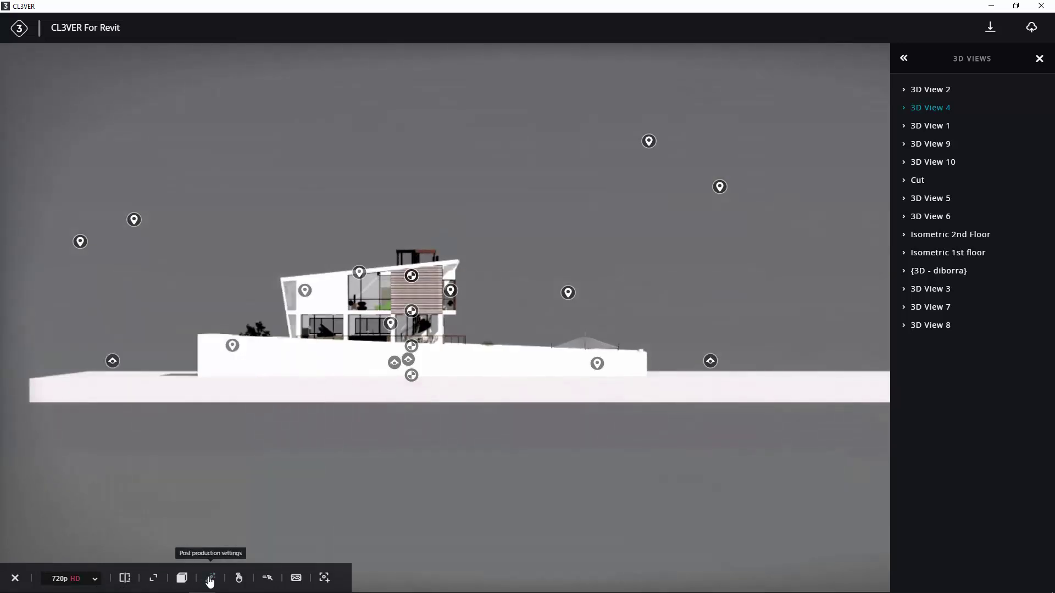
{"action": "left_click", "coordinate": [296, 579]}
{"action": "left_click", "coordinate": [296, 579]}
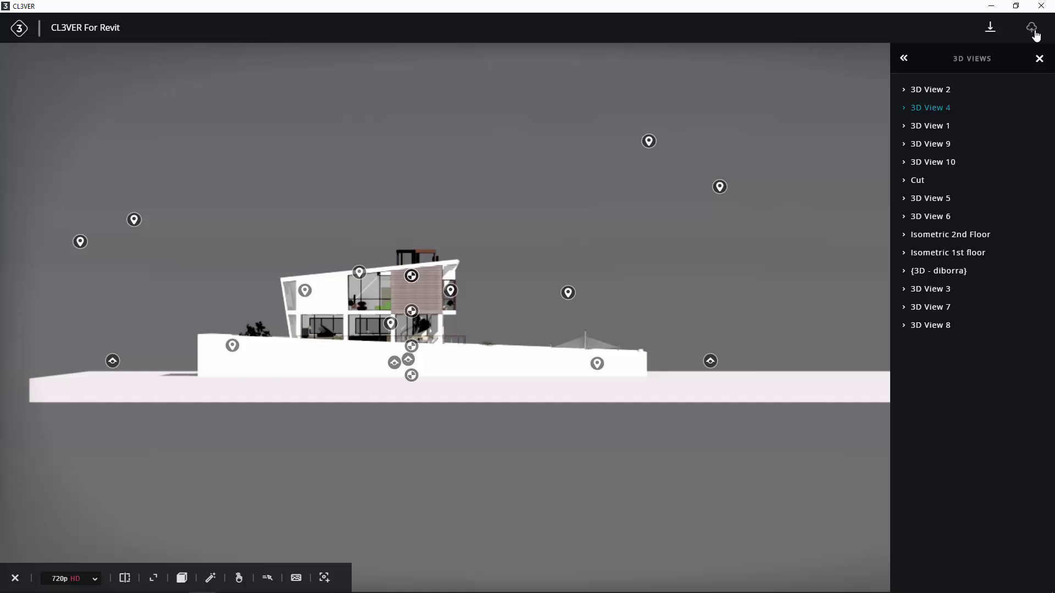
Upload the model into the chosen workspace as a new model named 'Villa'
{"action": "left_click", "coordinate": [1032, 31]}
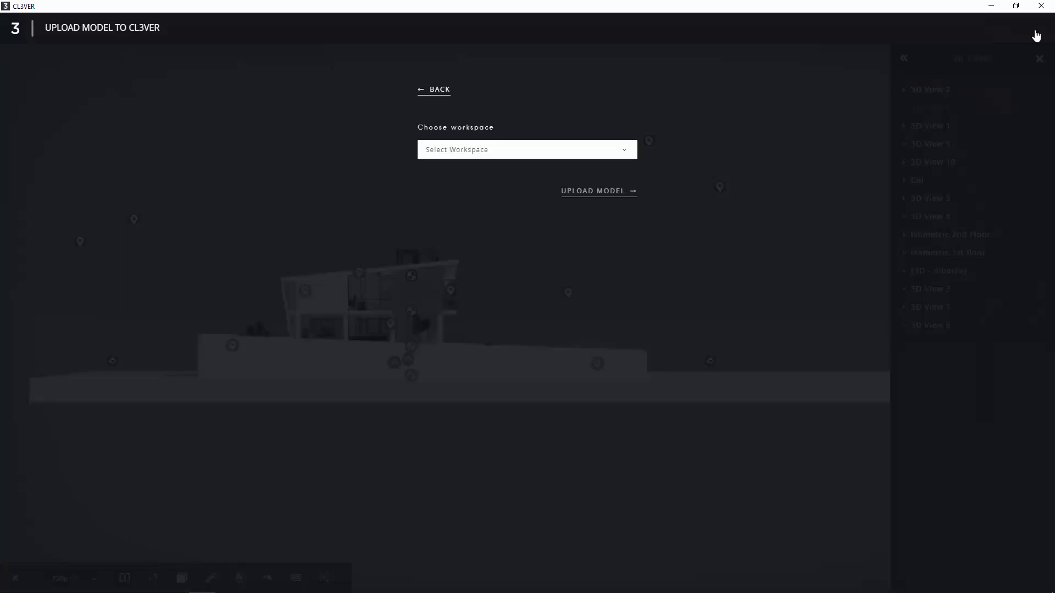
{"action": "left_click", "coordinate": [629, 156]}
{"action": "left_click", "coordinate": [619, 170]}
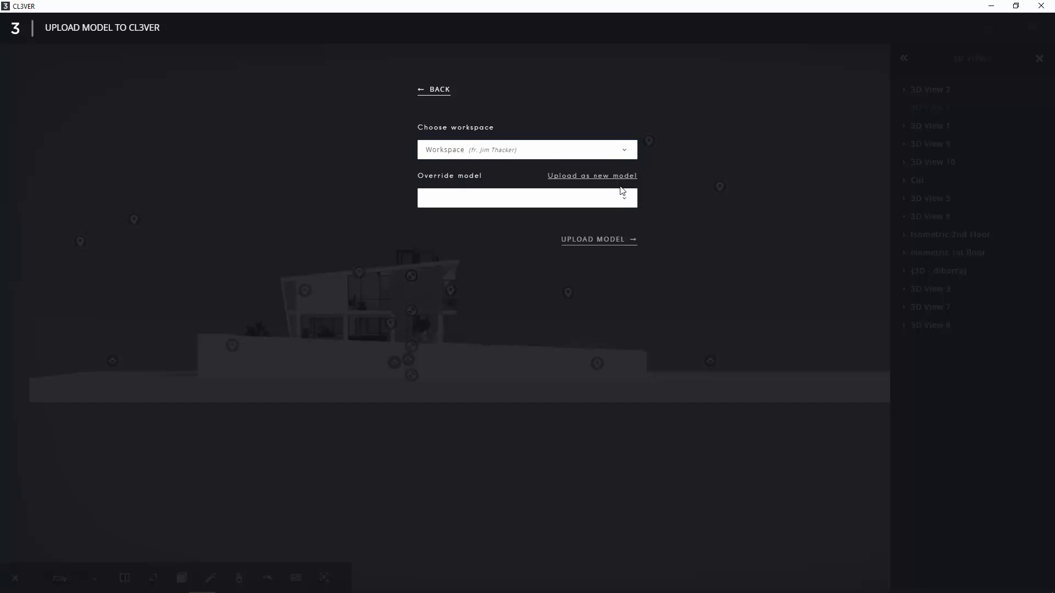
{"action": "left_click", "coordinate": [620, 177]}
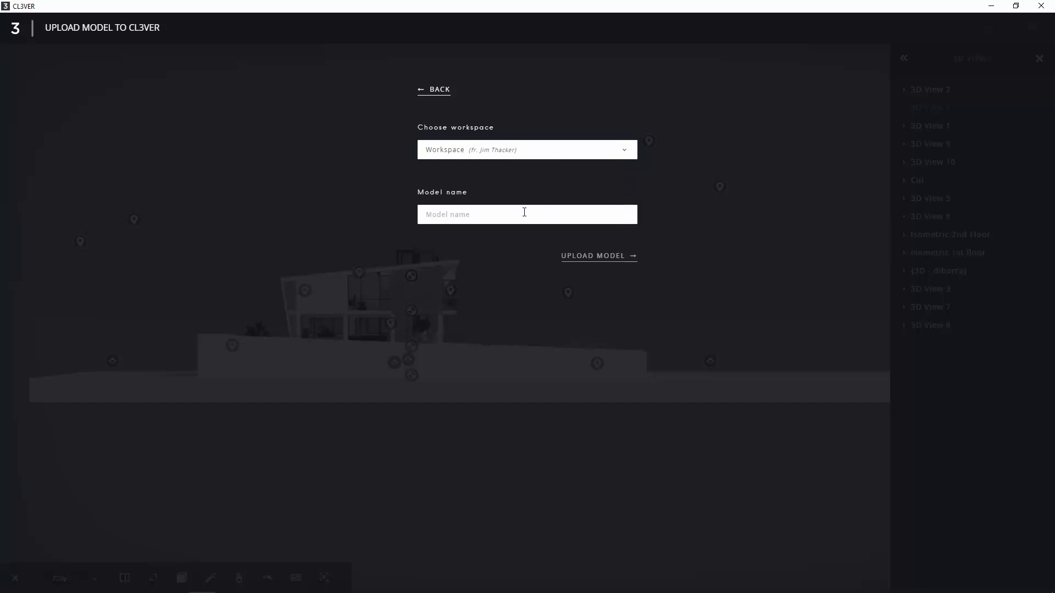
{"action": "type", "text": "Villa"}
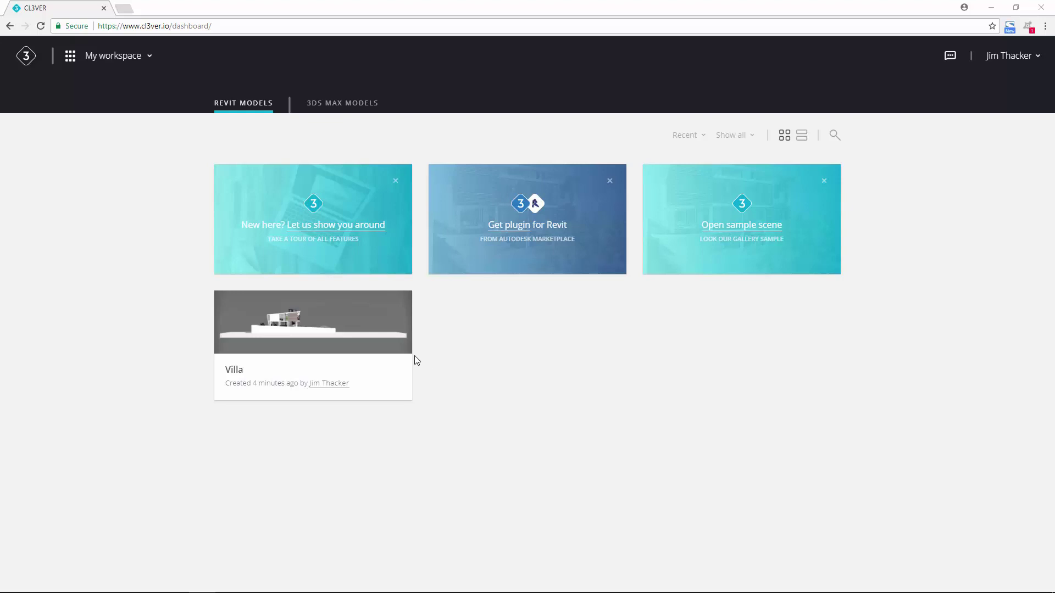
Open the Villa project's share dialog from its card's three-dot menu
{"action": "mouse_move", "coordinate": [376, 332]}
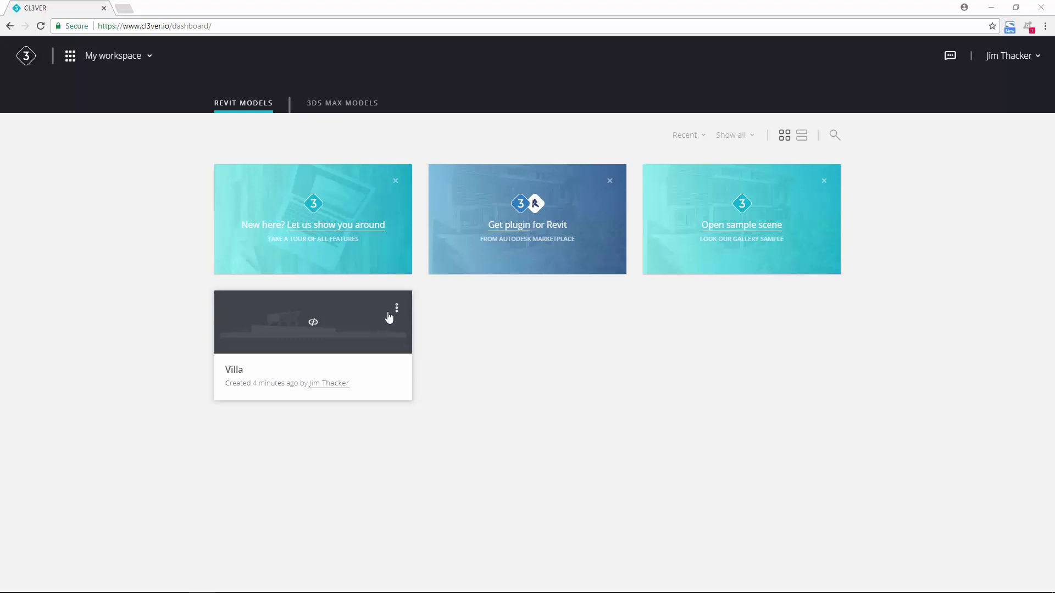
{"action": "left_click", "coordinate": [397, 310]}
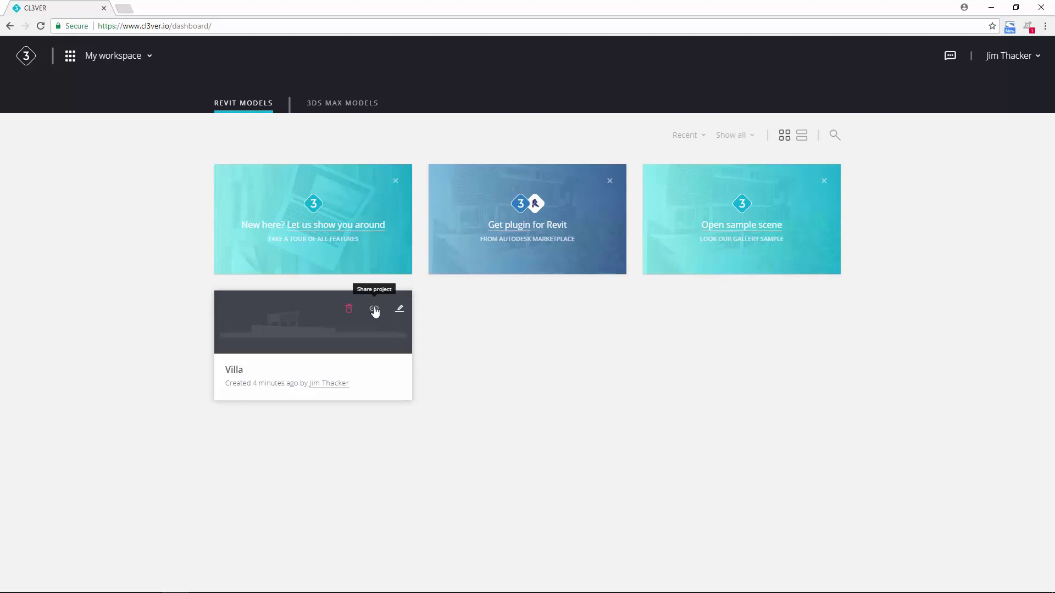
{"action": "left_click", "coordinate": [374, 310]}
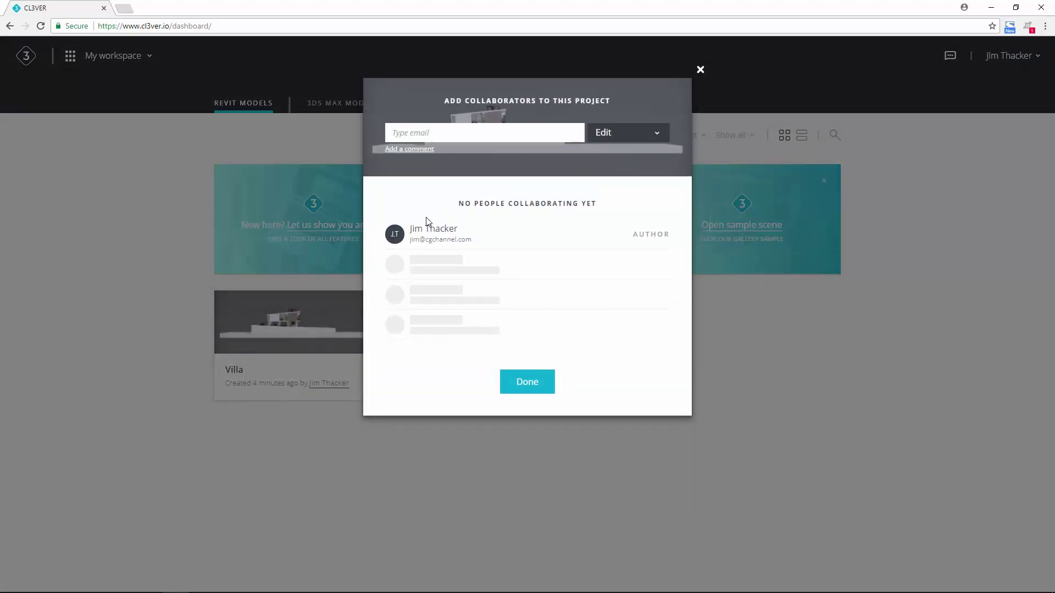
Add the collaborator's e-mail to the Villa project with View permission and close the dialog
{"action": "left_click", "coordinate": [440, 134]}
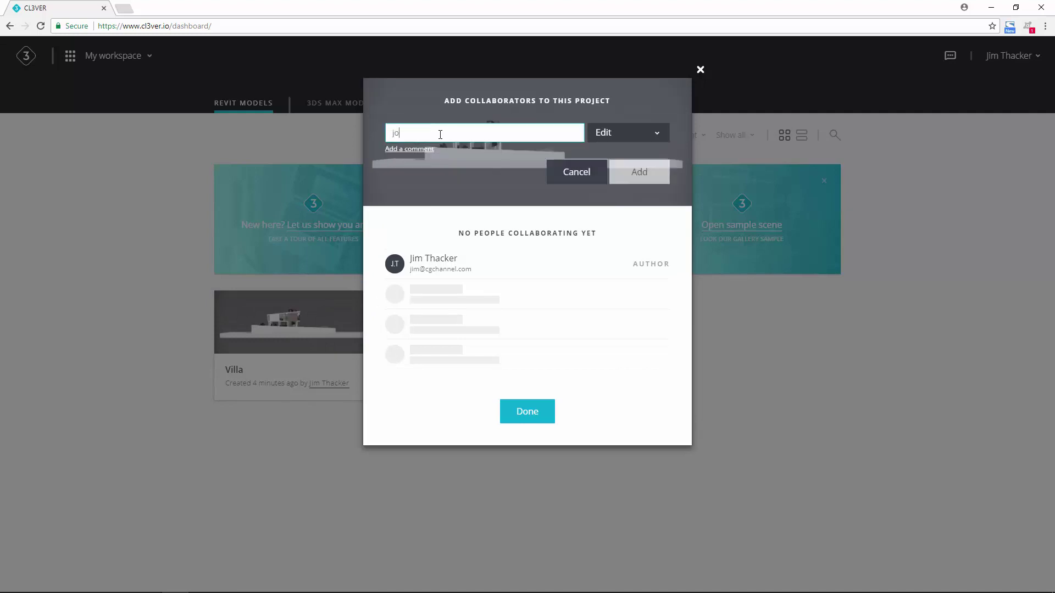
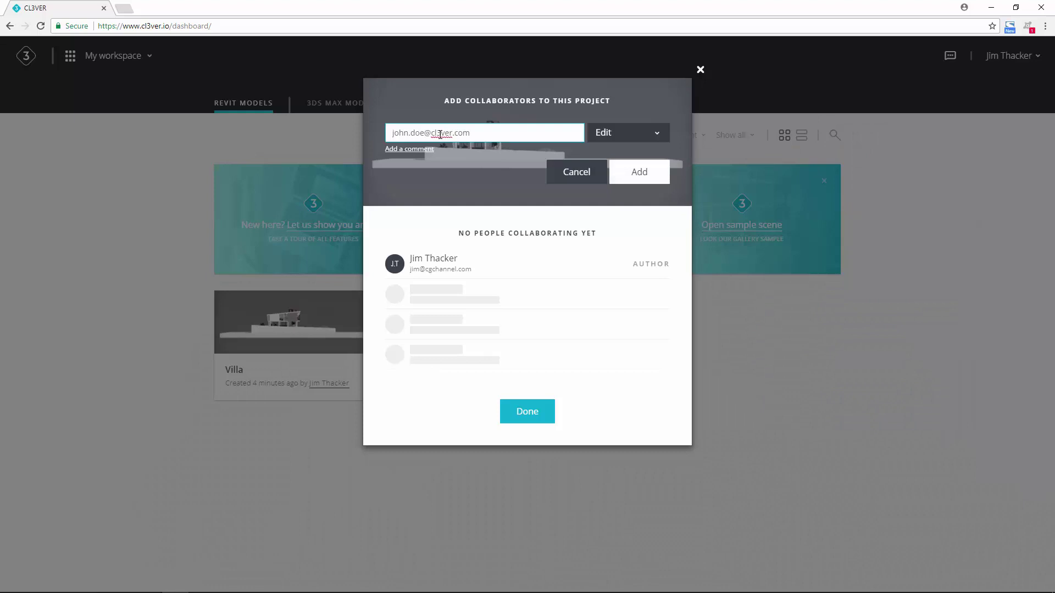
{"action": "left_click", "coordinate": [658, 135]}
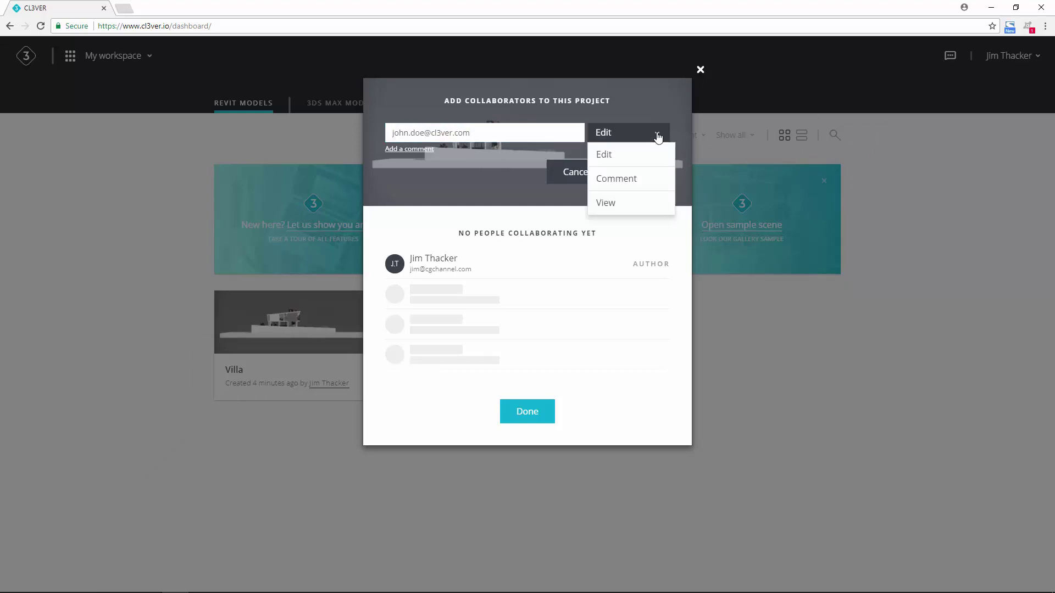
{"action": "left_click", "coordinate": [607, 203]}
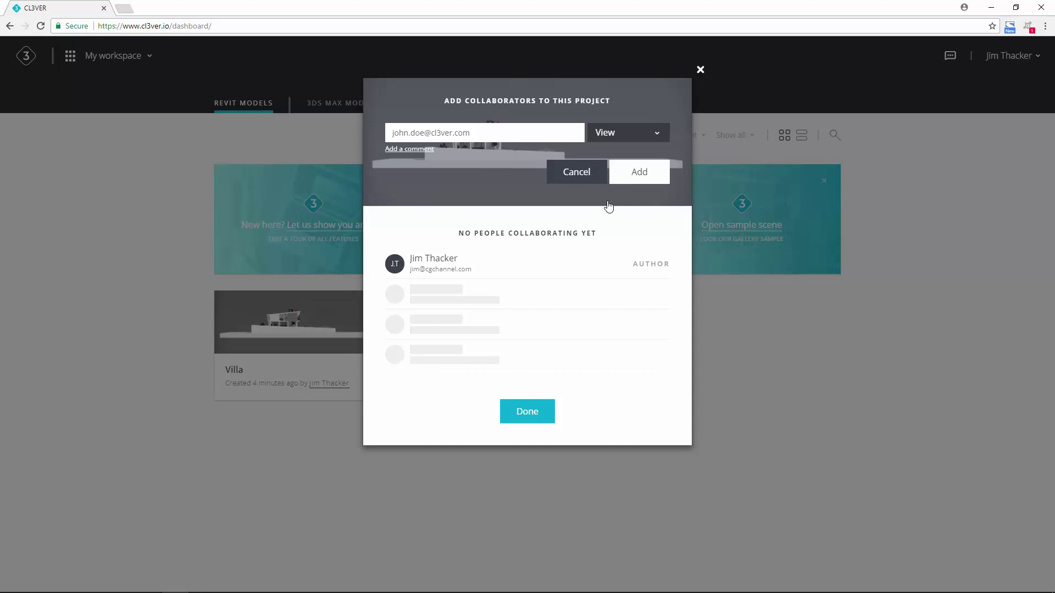
{"action": "left_click", "coordinate": [632, 173]}
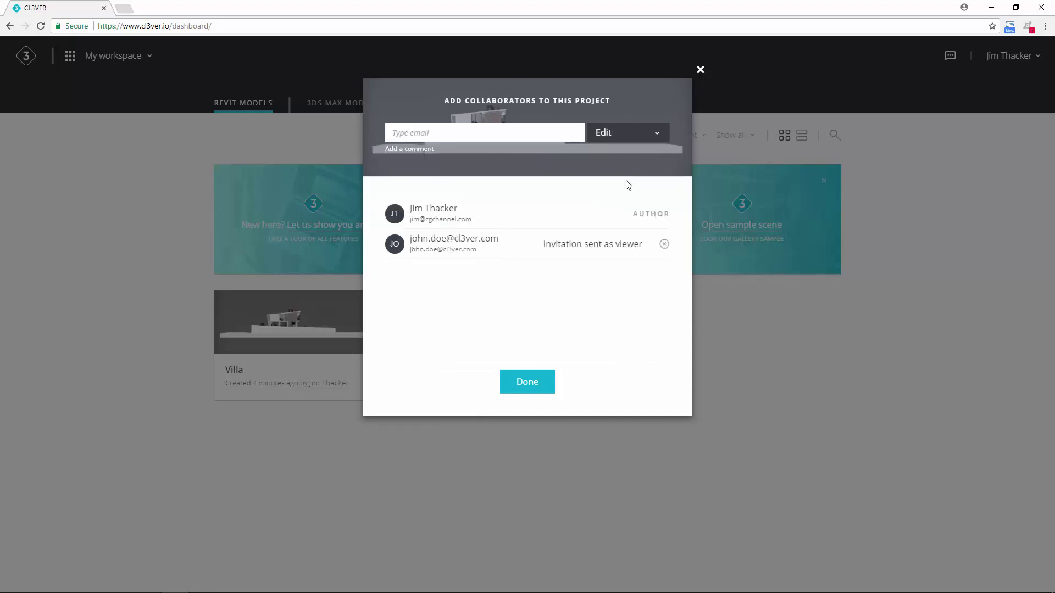
{"action": "left_click", "coordinate": [527, 381]}
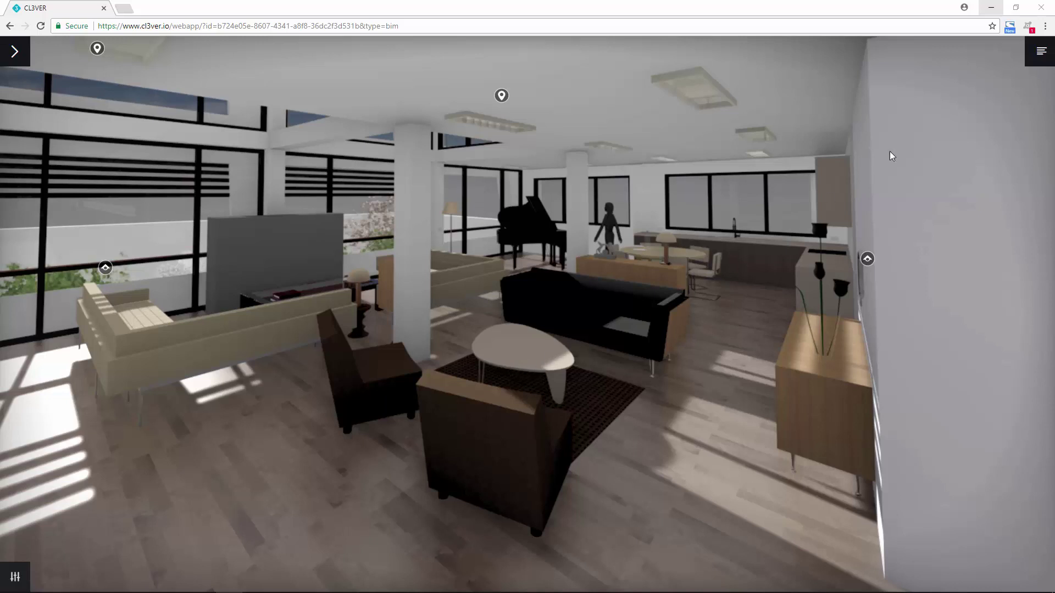
From the viewer's main menu, open the empty Annotations panel and start a new annotation
{"action": "left_click", "coordinate": [1040, 51]}
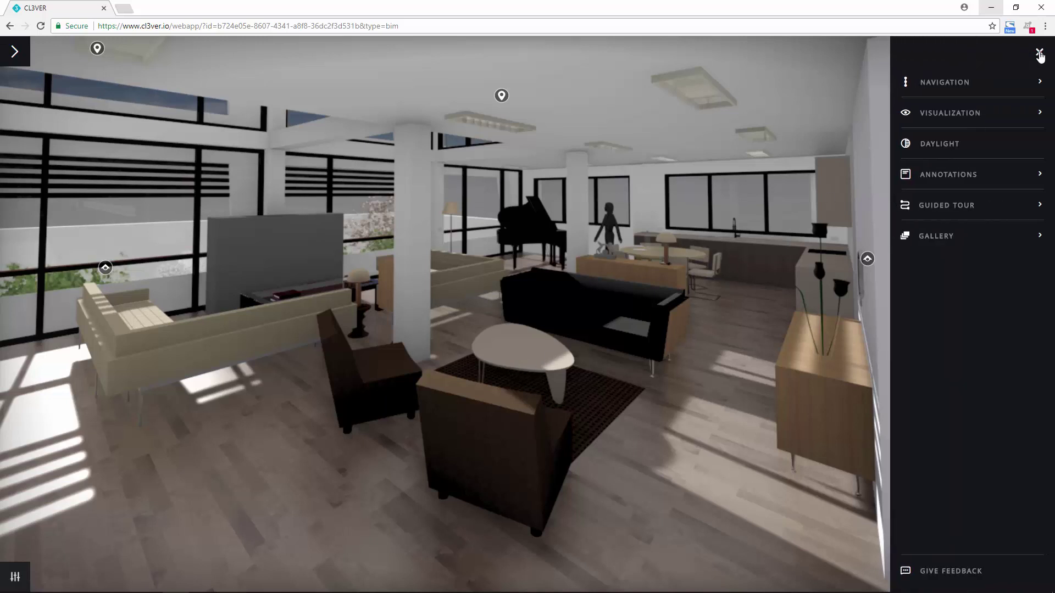
{"action": "left_click", "coordinate": [964, 177]}
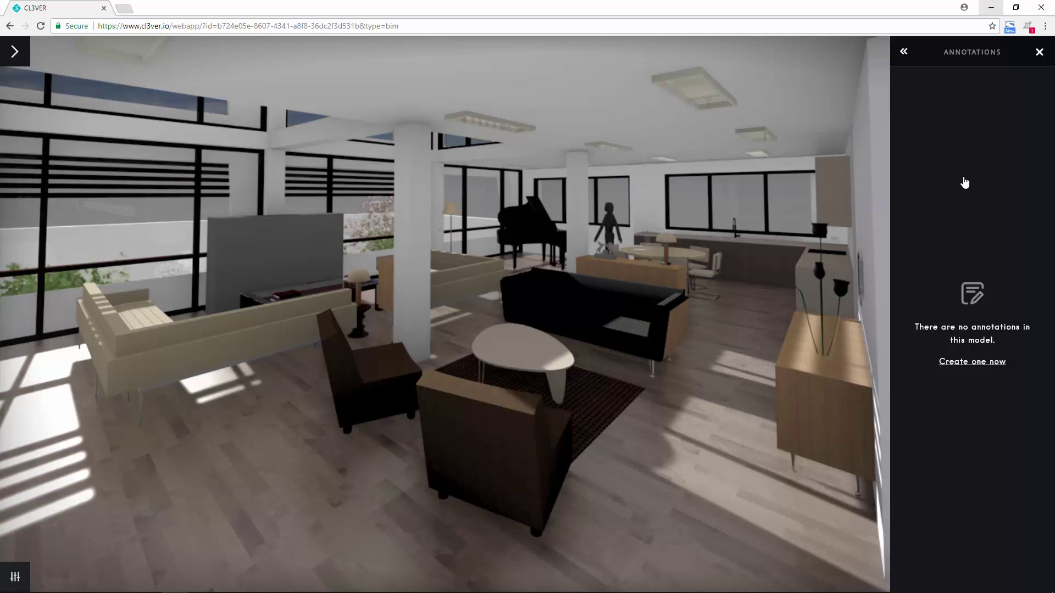
{"action": "left_click", "coordinate": [959, 364]}
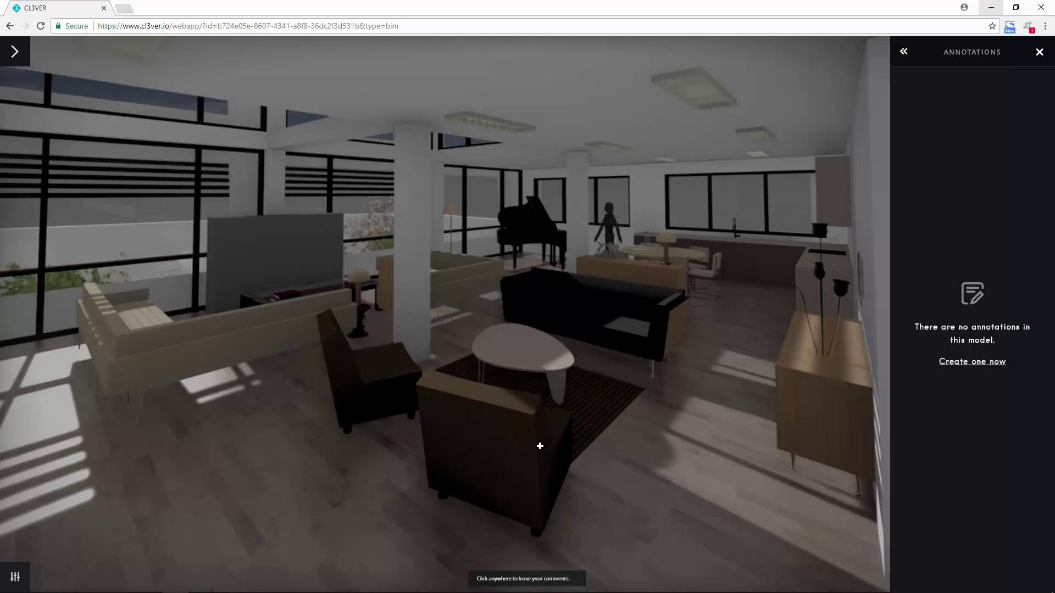
Pin a 'Furniture' annotation on the front armchair asking 'Should we change the chairs?' and save it
{"action": "left_click", "coordinate": [540, 446]}
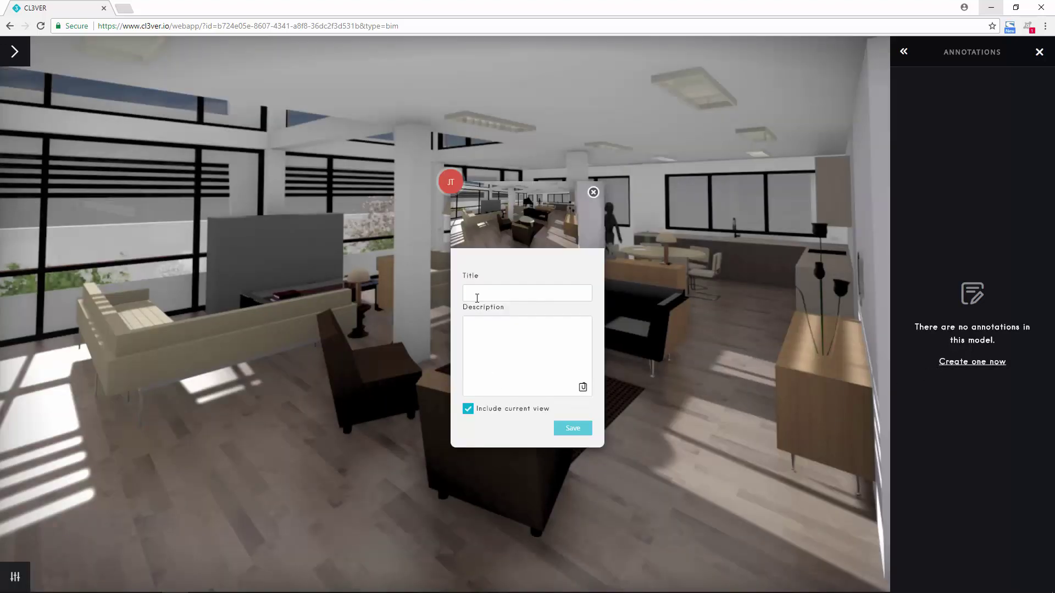
{"action": "type", "text": "Furniture"}
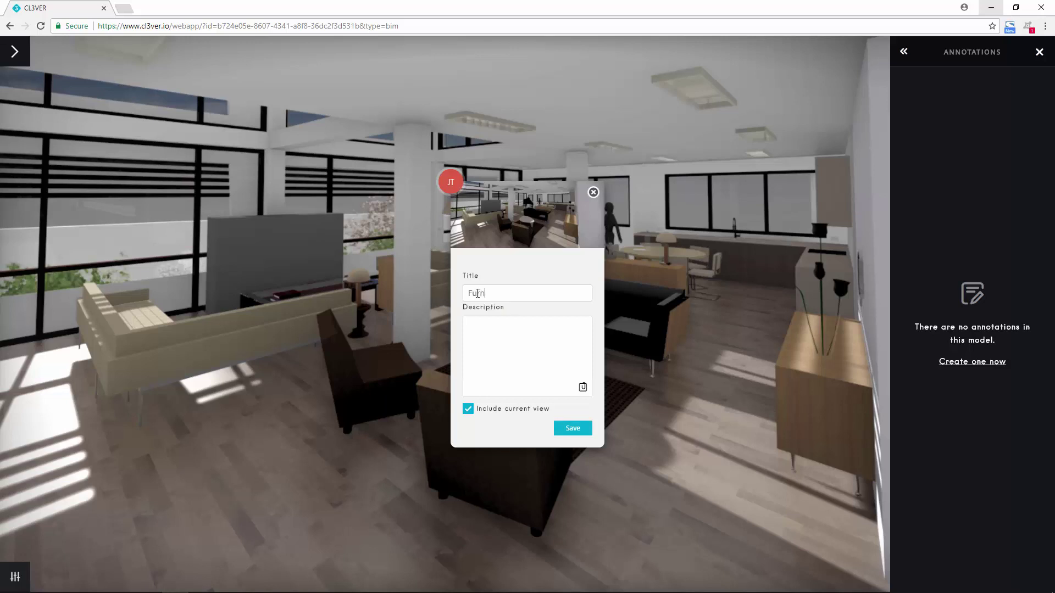
{"action": "left_click", "coordinate": [478, 332]}
{"action": "type", "text": "Should we change the chairs?"}
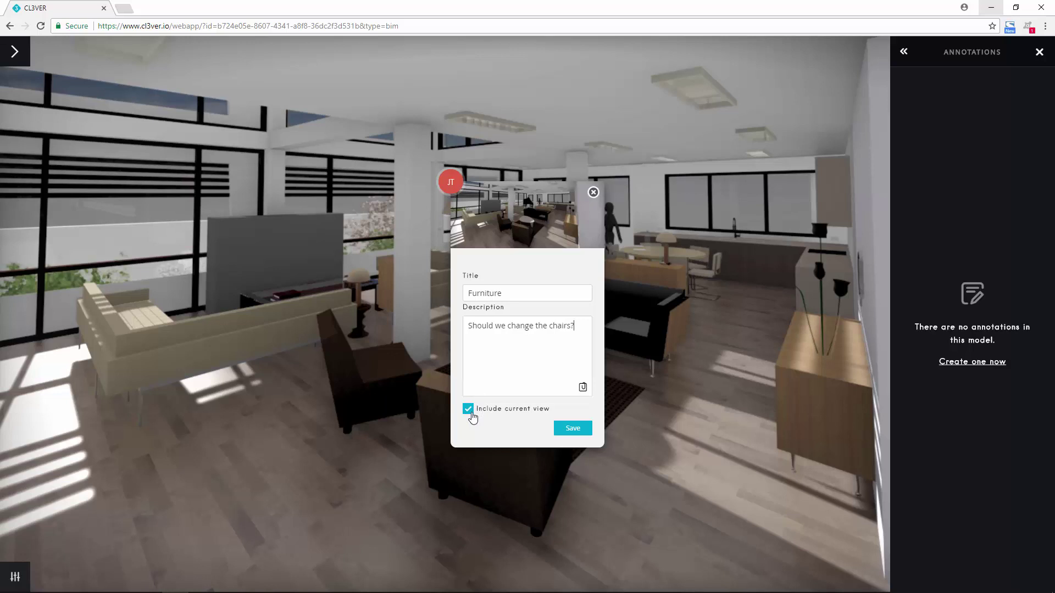
{"action": "left_click", "coordinate": [565, 431]}
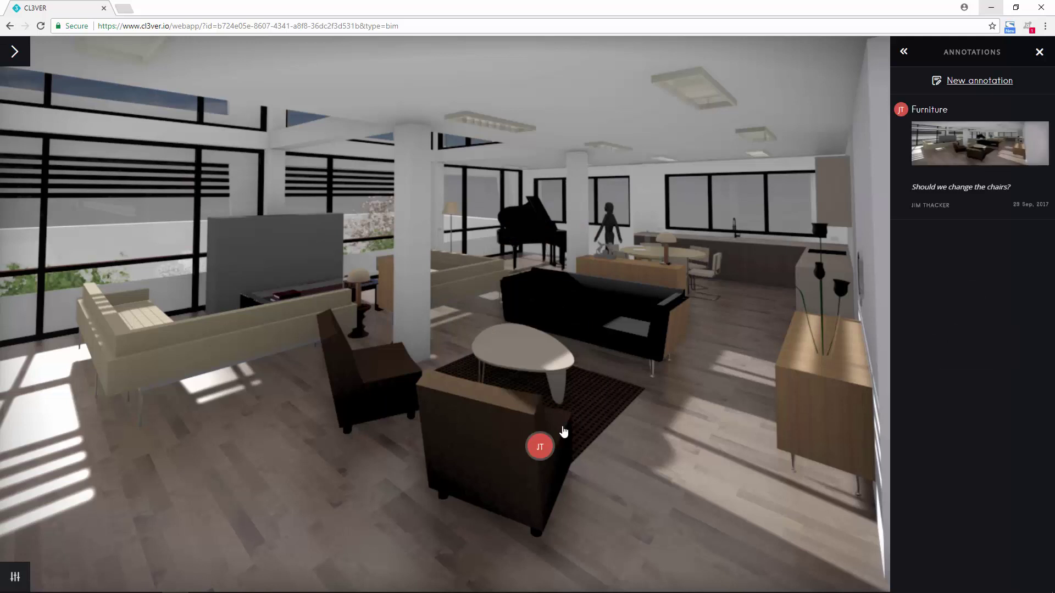